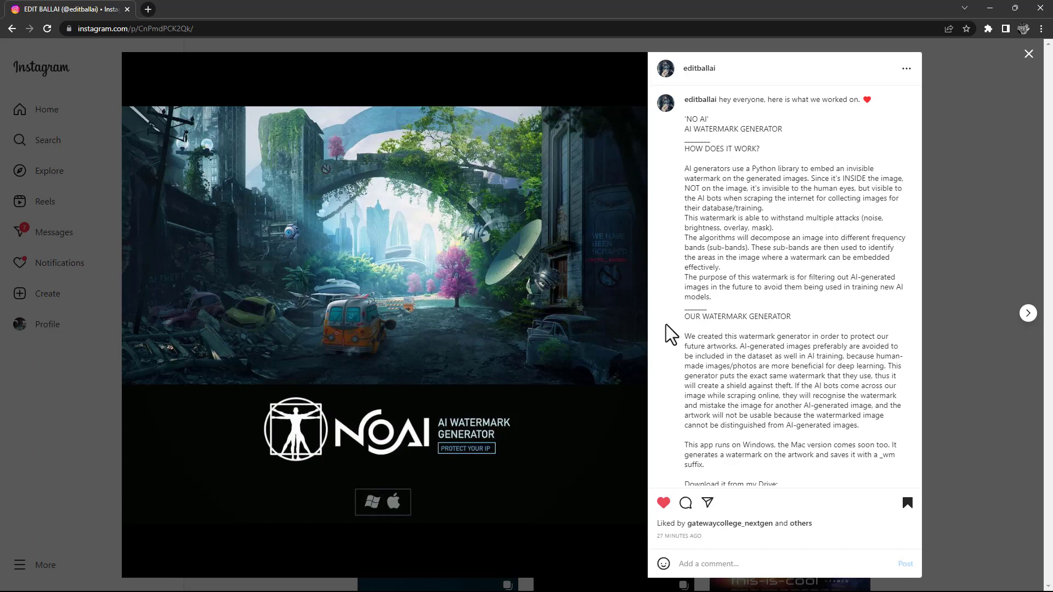
# Step: Select the 'We created this watermark generator…' caption paragraph from its first line through its last
pyautogui.moveTo(673, 337); pyautogui.dragTo(899, 350)
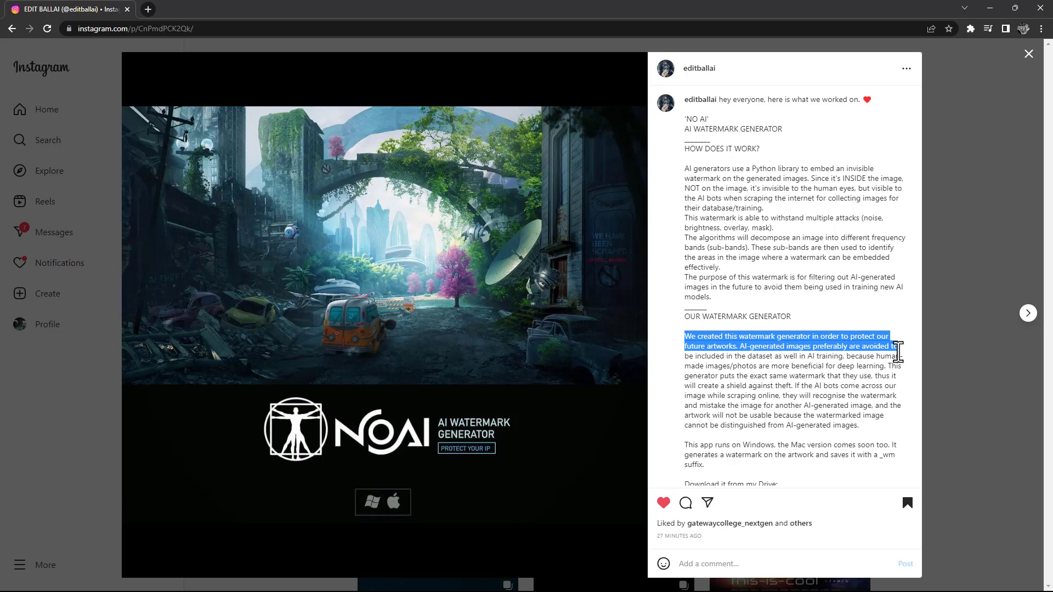
pyautogui.moveTo(898, 351); pyautogui.dragTo(894, 378)
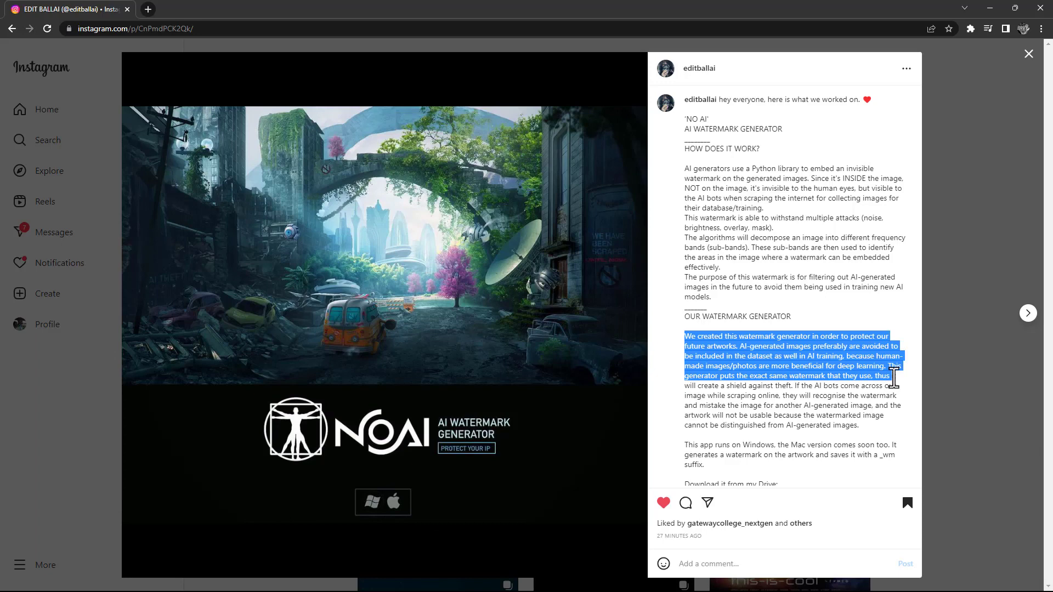
pyautogui.moveTo(894, 377); pyautogui.dragTo(898, 378)
pyautogui.moveTo(900, 381); pyautogui.dragTo(900, 392)
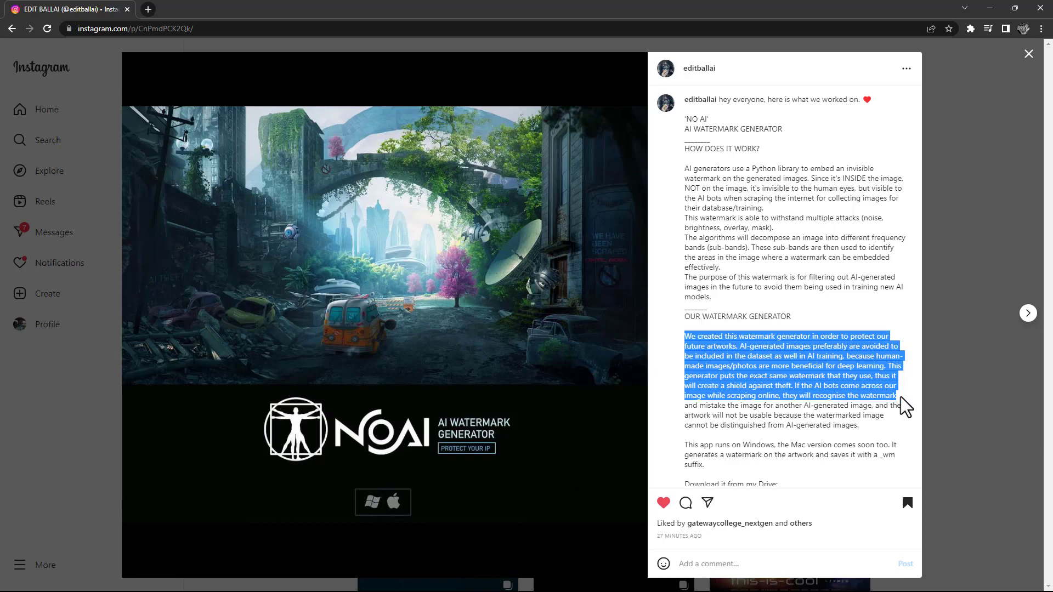
pyautogui.moveTo(901, 398); pyautogui.dragTo(902, 402)
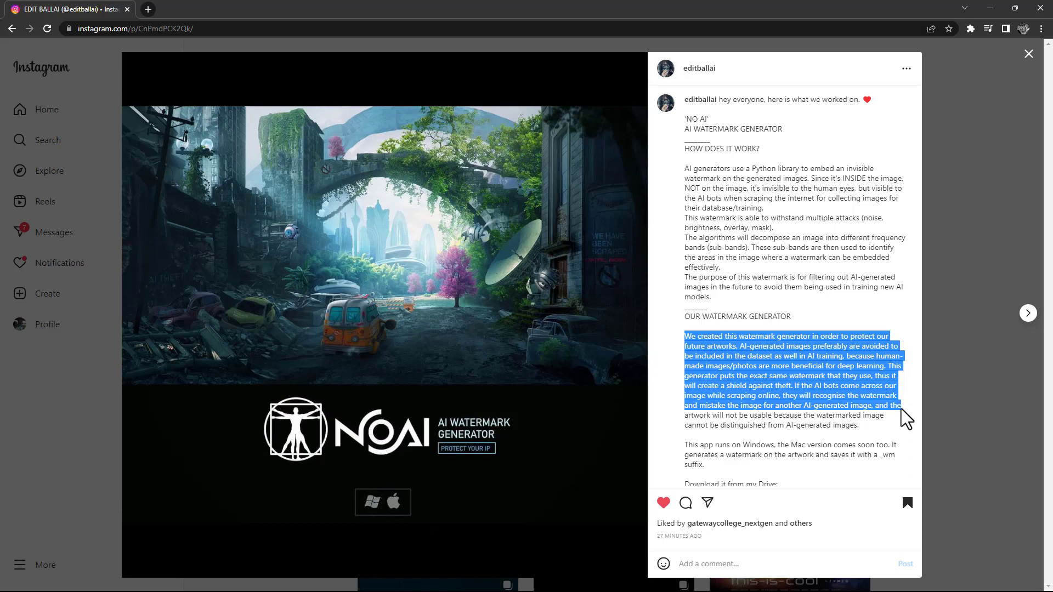
pyautogui.moveTo(901, 409); pyautogui.dragTo(900, 414)
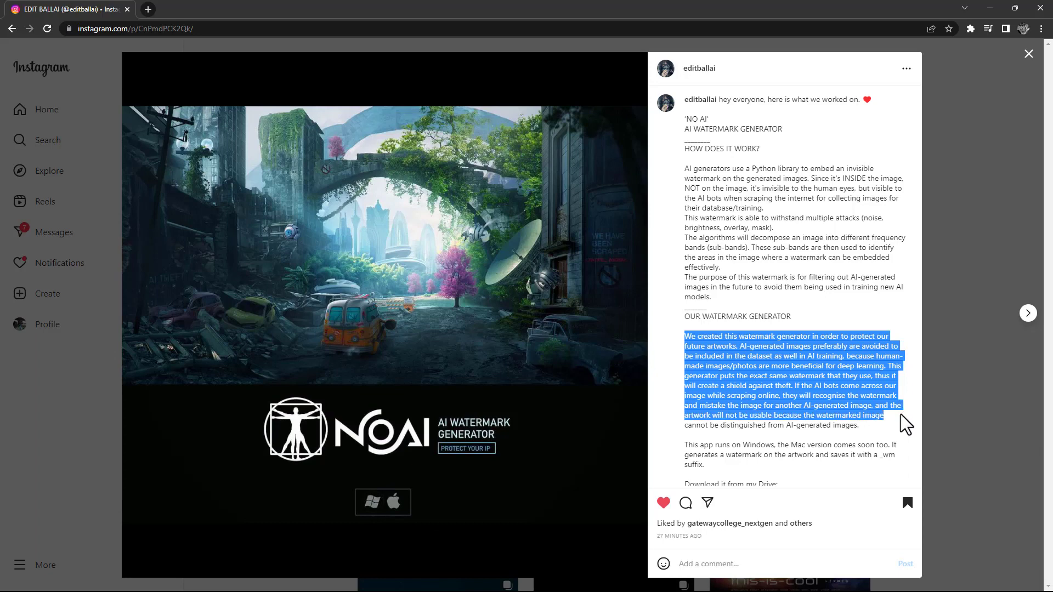
pyautogui.moveTo(900, 415); pyautogui.dragTo(880, 431)
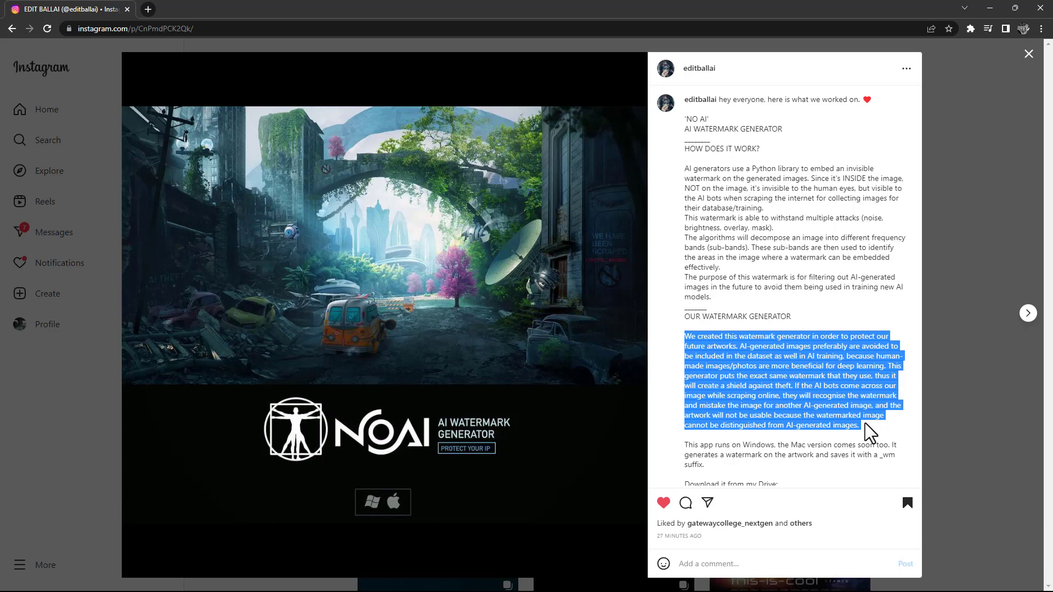
# Step: Scroll the caption and highlight the 'This app runs on Windows…' paragraph and its _wm suffix mention
pyautogui.scroll(-2, 864, 431)
pyautogui.moveTo(684, 335); pyautogui.dragTo(856, 355)
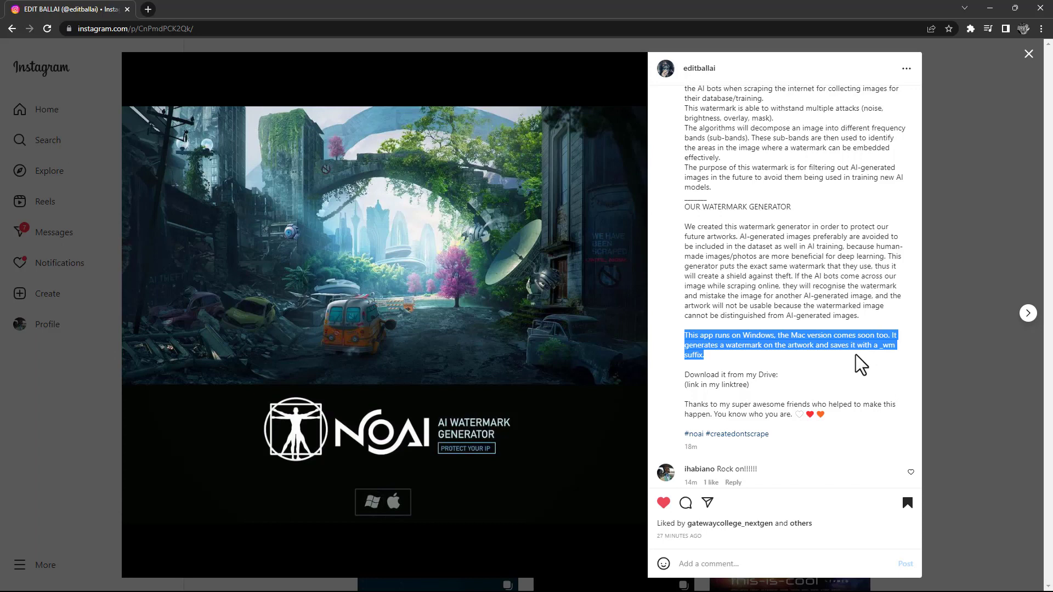
pyautogui.click(855, 355)
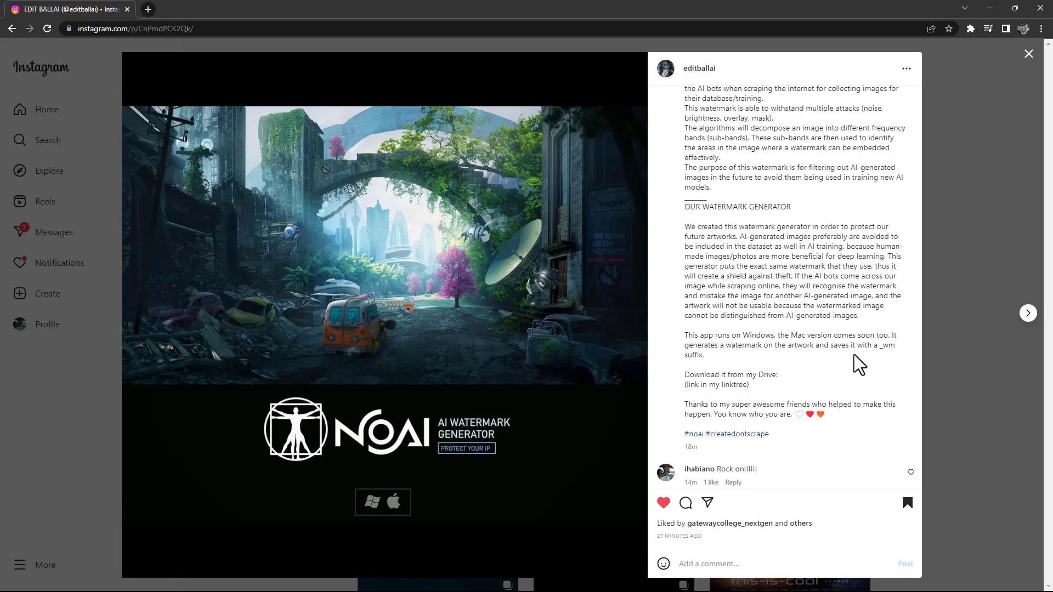
pyautogui.moveTo(880, 346); pyautogui.dragTo(896, 348)
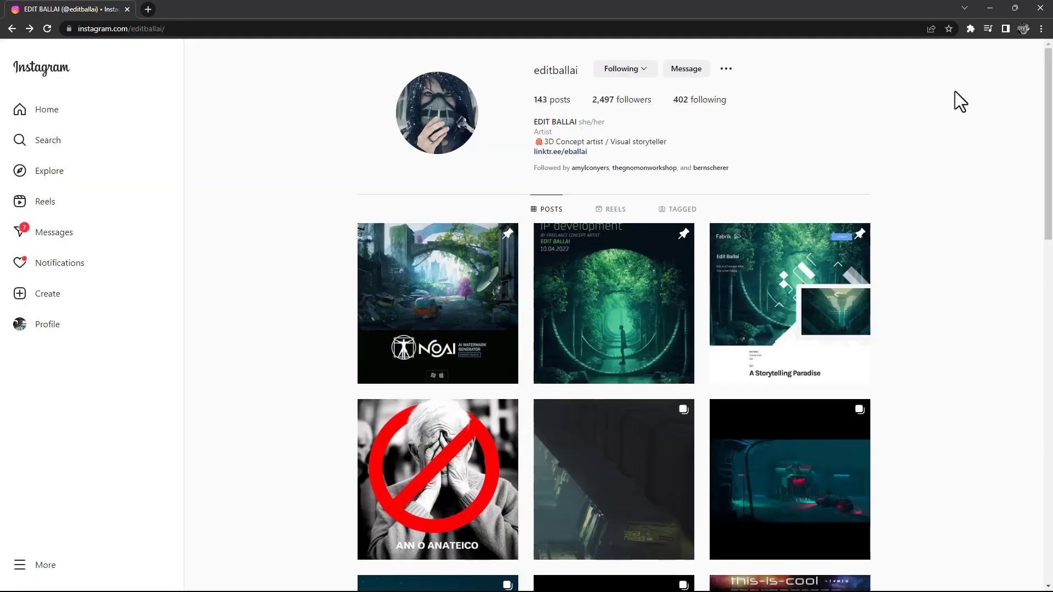
# Step: Follow the bio's linktr.ee link, then the 'NO AI' AI Watermark Generator Google Drive button
pyautogui.click(560, 153)
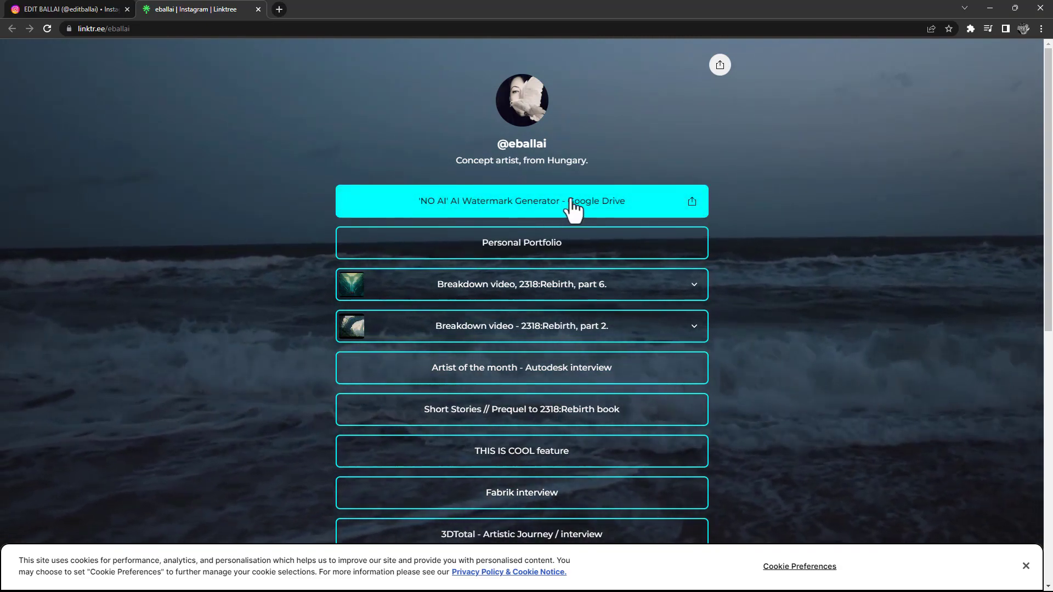
pyautogui.click(509, 208)
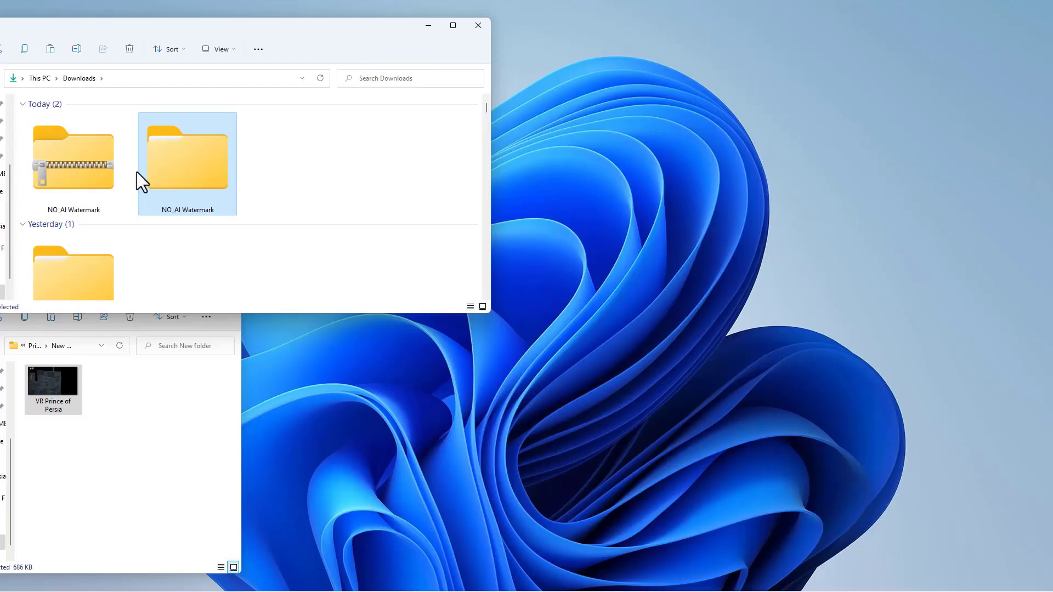
# Step: Download NO_AI Watermark.zip from the shared Drive folder
pyautogui.click(81, 162)
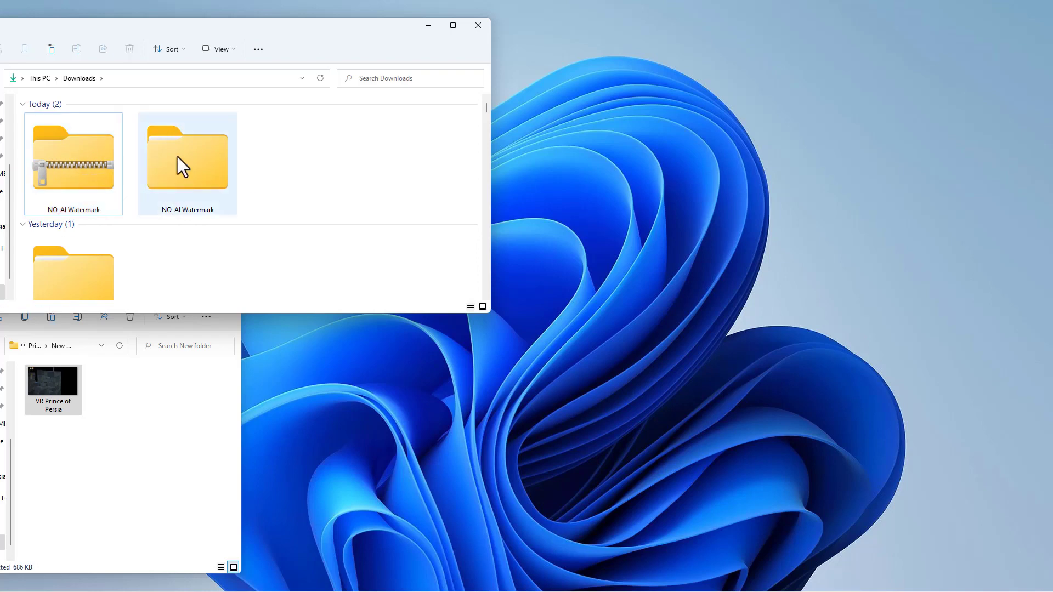
# Step: Open the extracted NO_AI Watermark folder and its readmefirst text file
pyautogui.doubleClick(212, 164)
pyautogui.moveTo(74, 214)
pyautogui.mouseDown()
pyautogui.moveTo(32, 119)
pyautogui.moveTo(74, 199)
pyautogui.mouseUp()
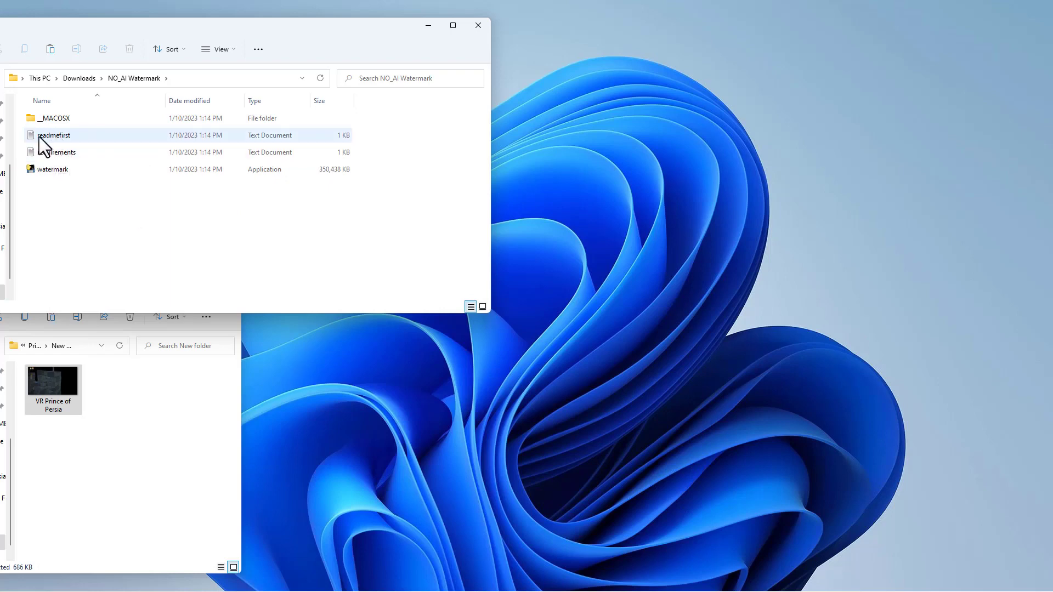
pyautogui.doubleClick(56, 136)
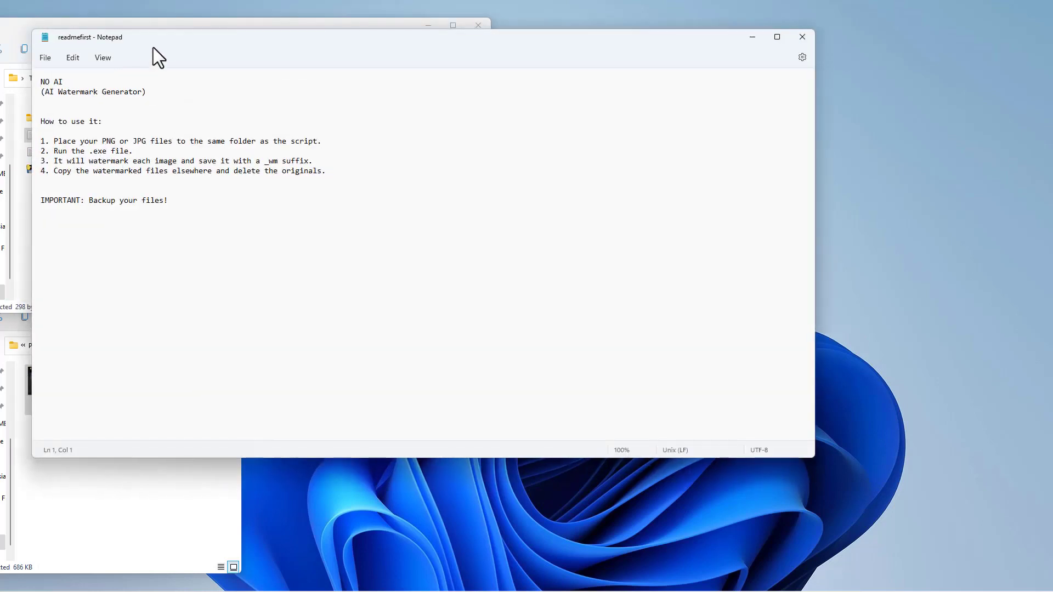
# Step: Move the readme aside and highlight step 3, including its _wm suffix note
pyautogui.moveTo(153, 47); pyautogui.dragTo(377, 163)
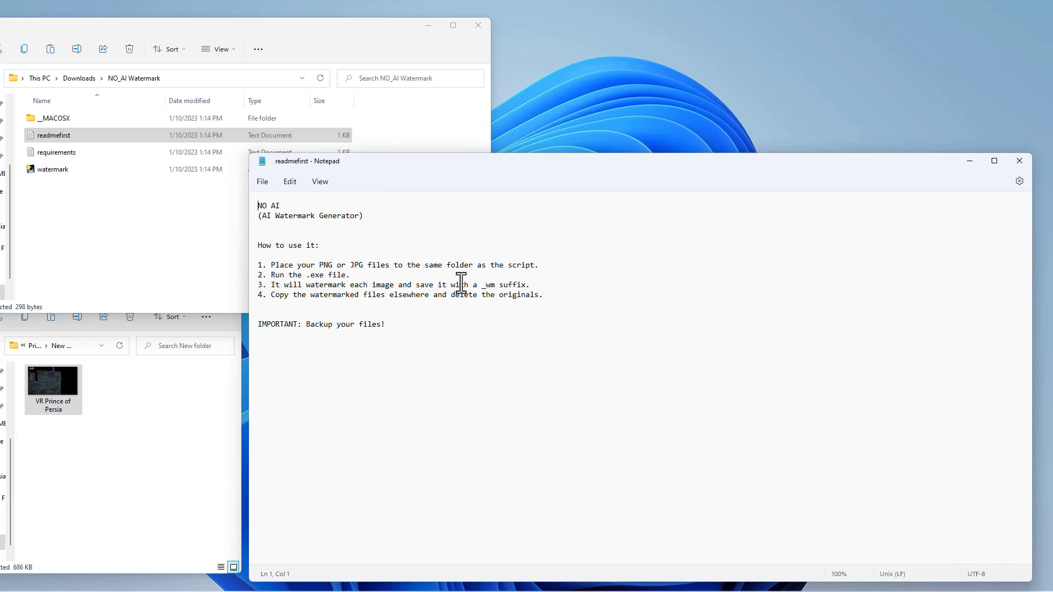
pyautogui.moveTo(479, 284); pyautogui.dragTo(538, 287)
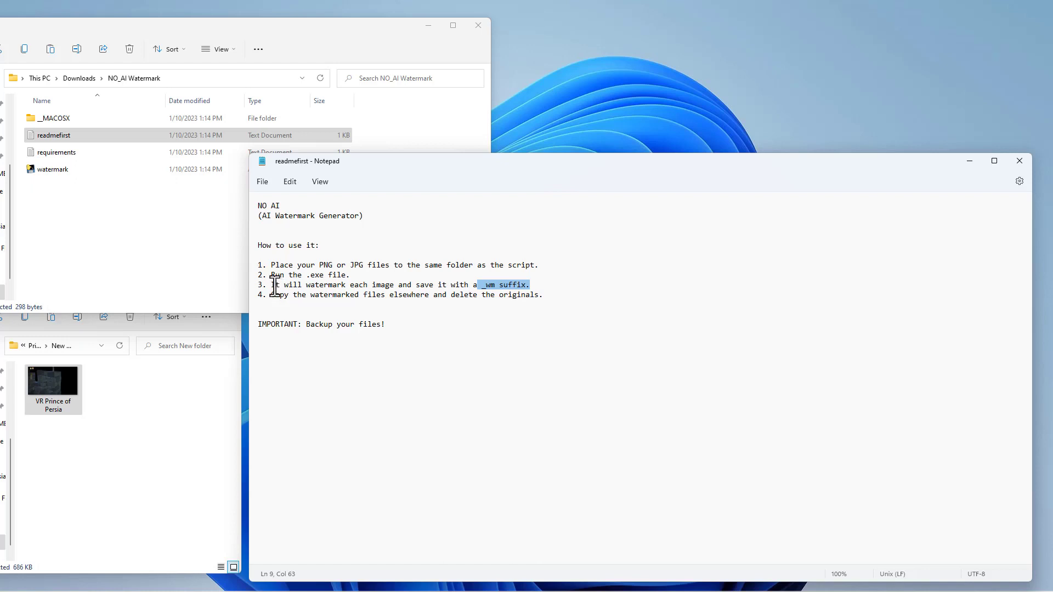
pyautogui.moveTo(271, 284); pyautogui.dragTo(552, 287)
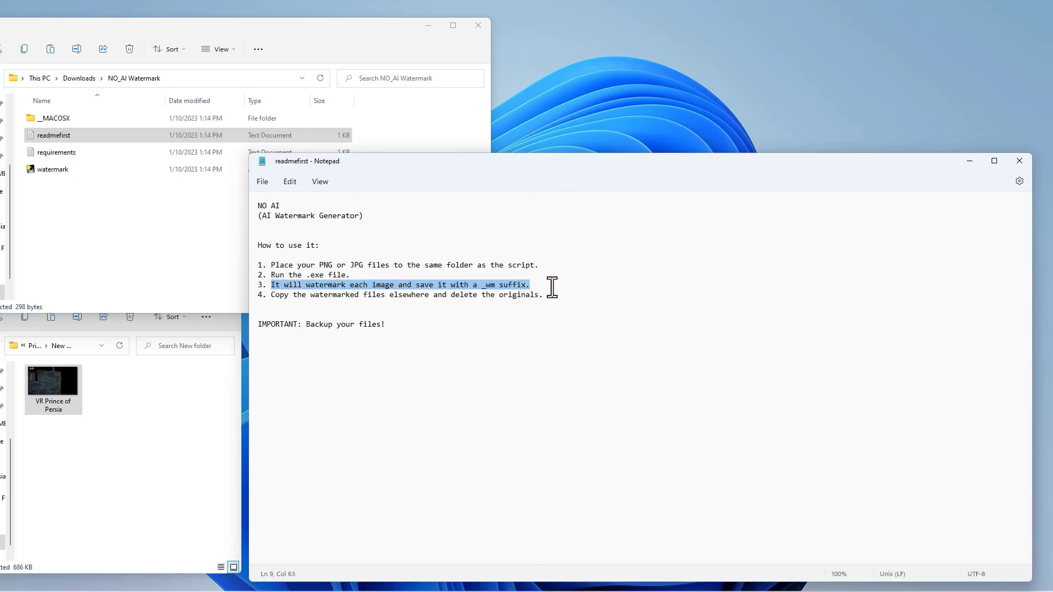
pyautogui.click(387, 295)
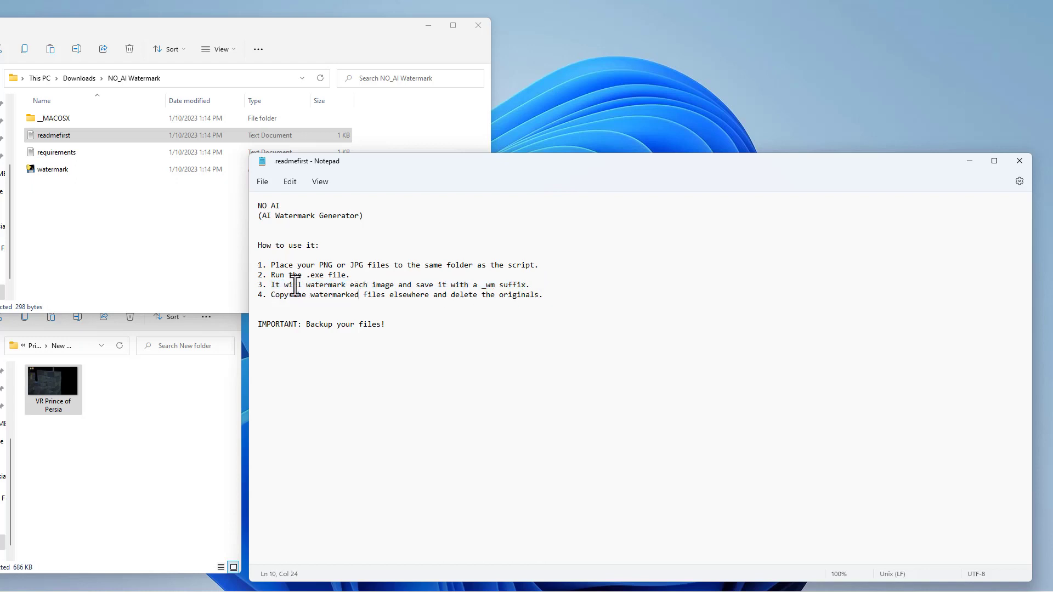
pyautogui.moveTo(270, 284); pyautogui.dragTo(539, 283)
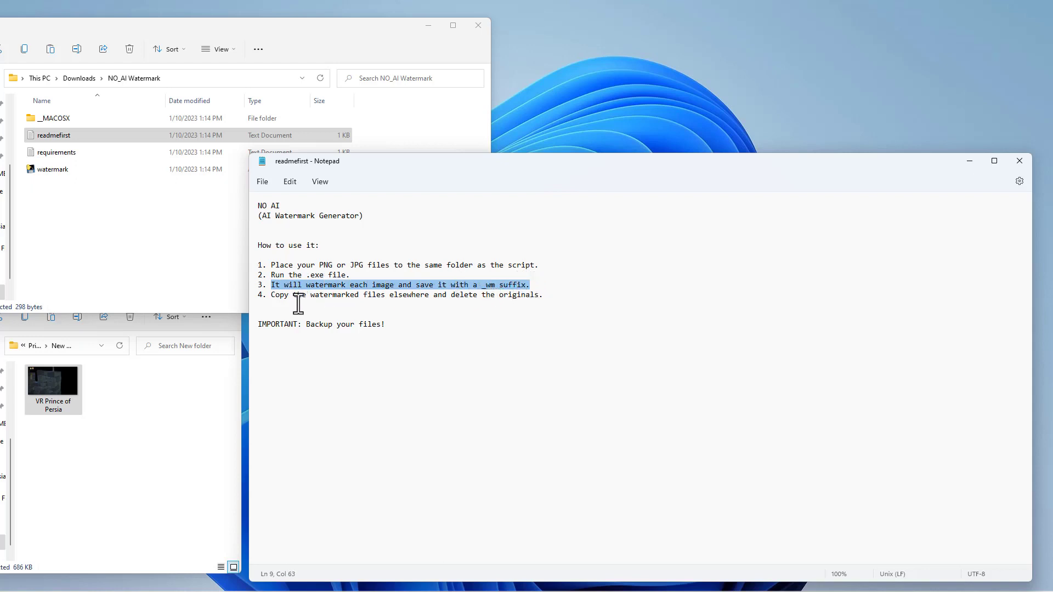
# Step: Highlight step 4 of the readme instructions
pyautogui.click(272, 295)
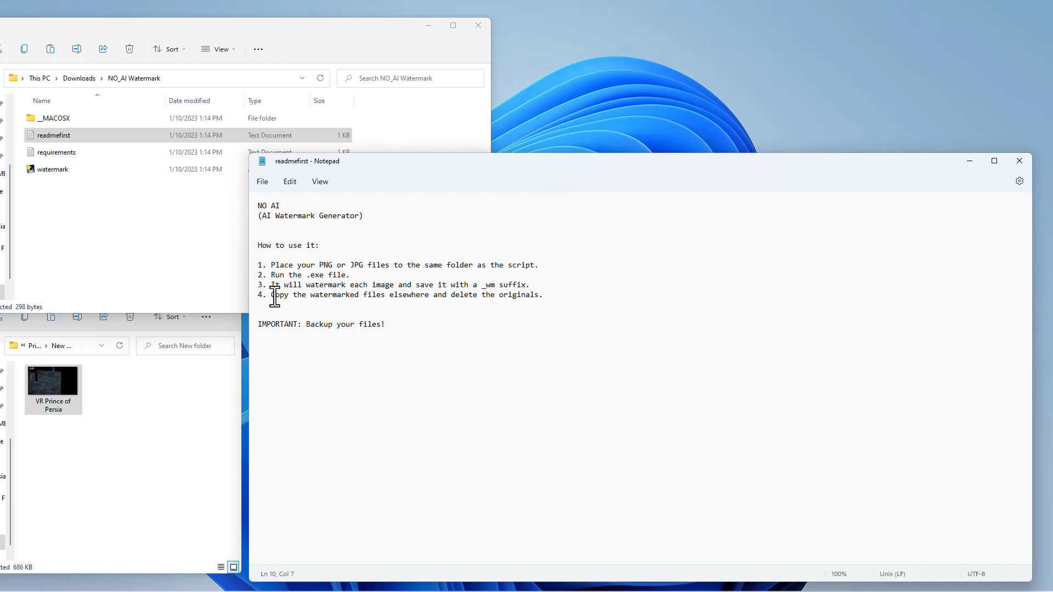
pyautogui.moveTo(272, 295); pyautogui.dragTo(549, 296)
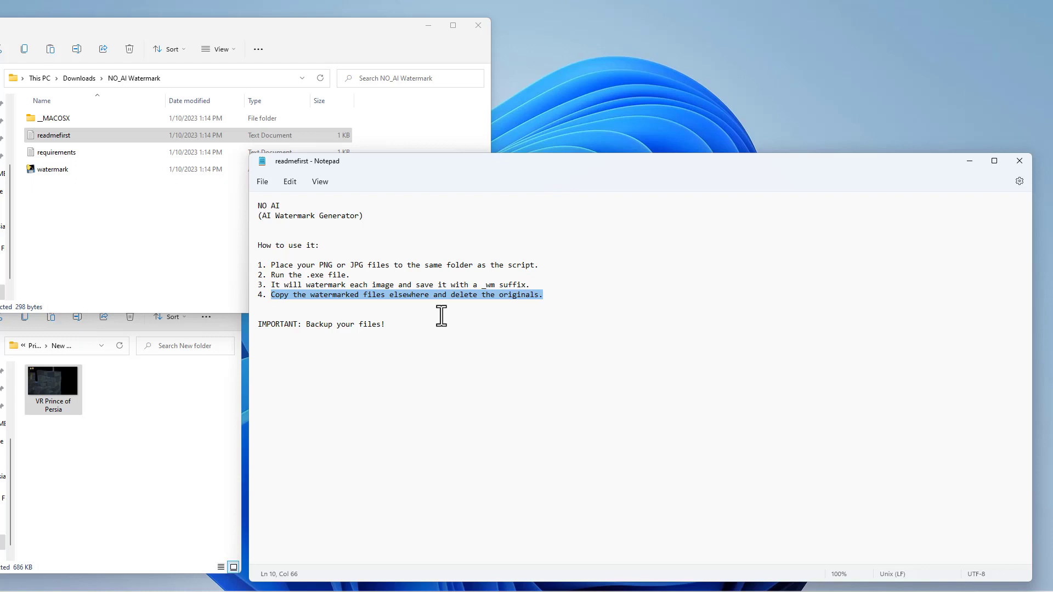
pyautogui.click(396, 313)
# Step: Read the IMPORTANT backup warning, close Notepad, and open VR Prince of Persia.png in Photos
pyautogui.moveTo(398, 324); pyautogui.dragTo(260, 325)
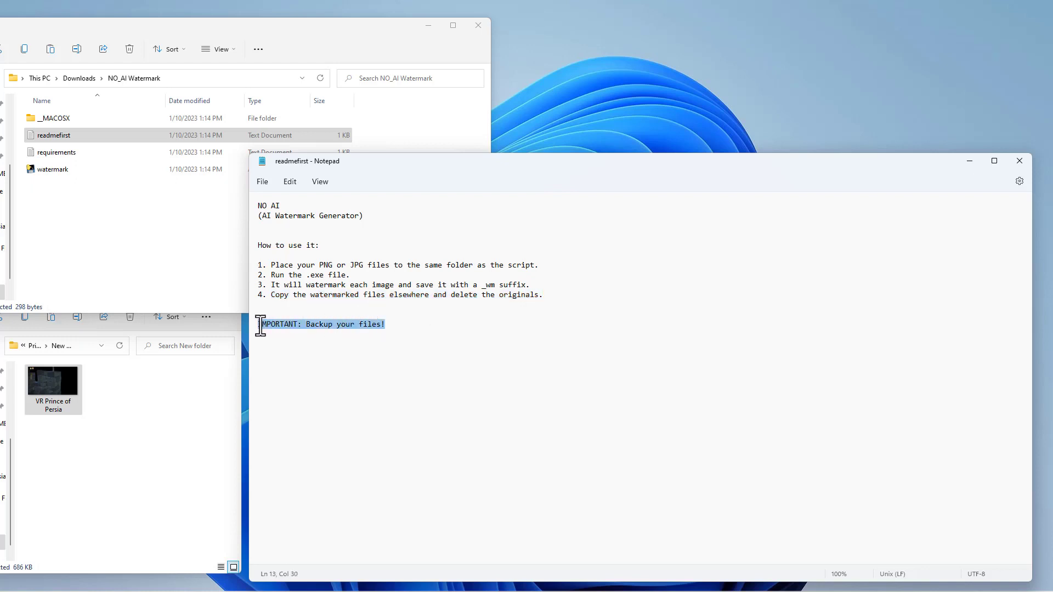
pyautogui.click(394, 323)
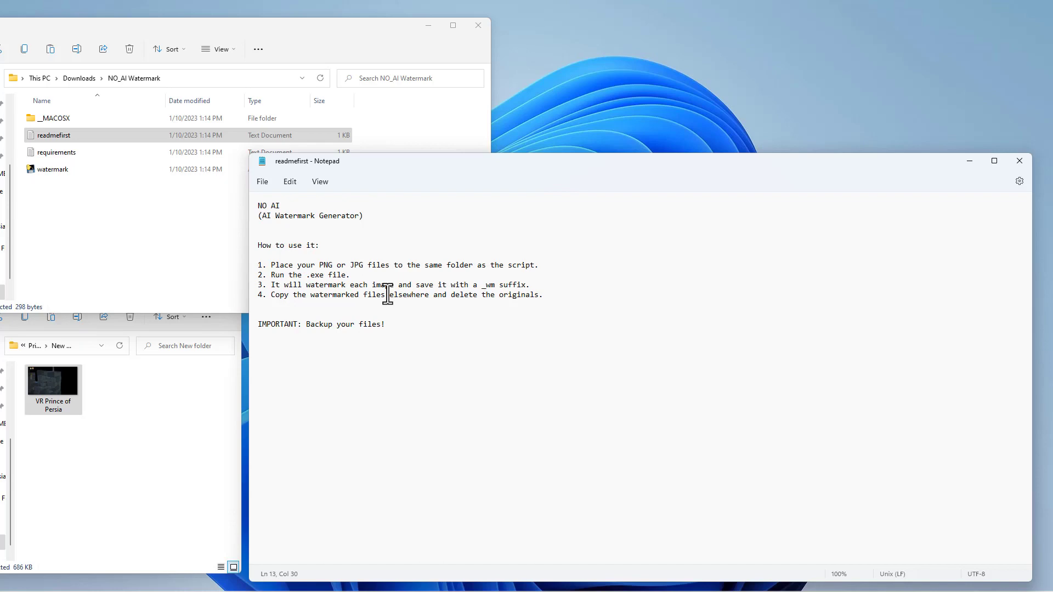
pyautogui.hotkey('alt', 'F4')
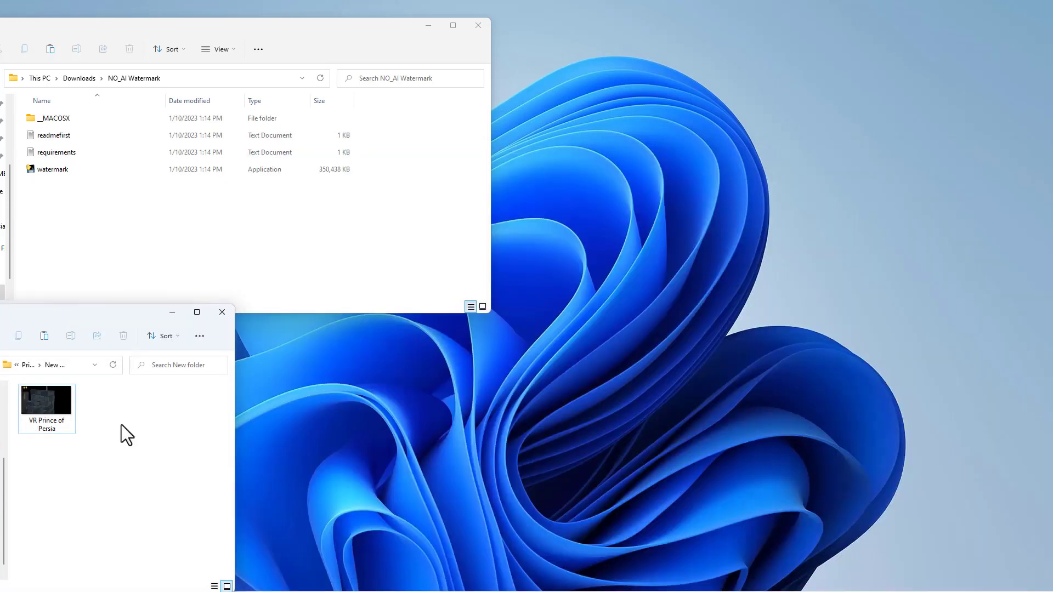
pyautogui.doubleClick(53, 408)
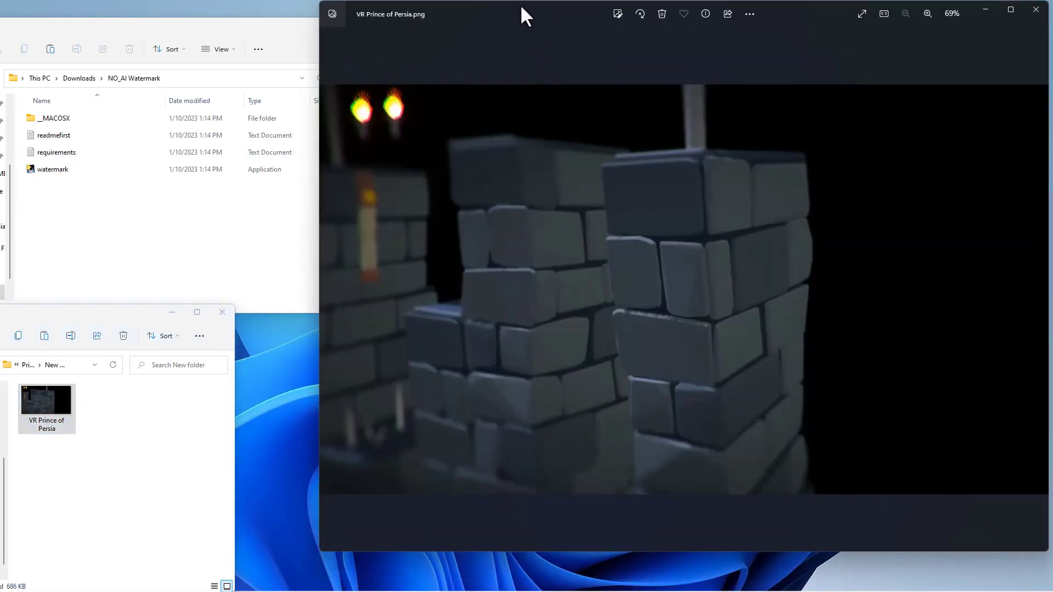
# Step: Zoom in and pan across the brick wall in VR Prince of Persia.png, then close Photos
pyautogui.moveTo(514, 11); pyautogui.dragTo(551, 41)
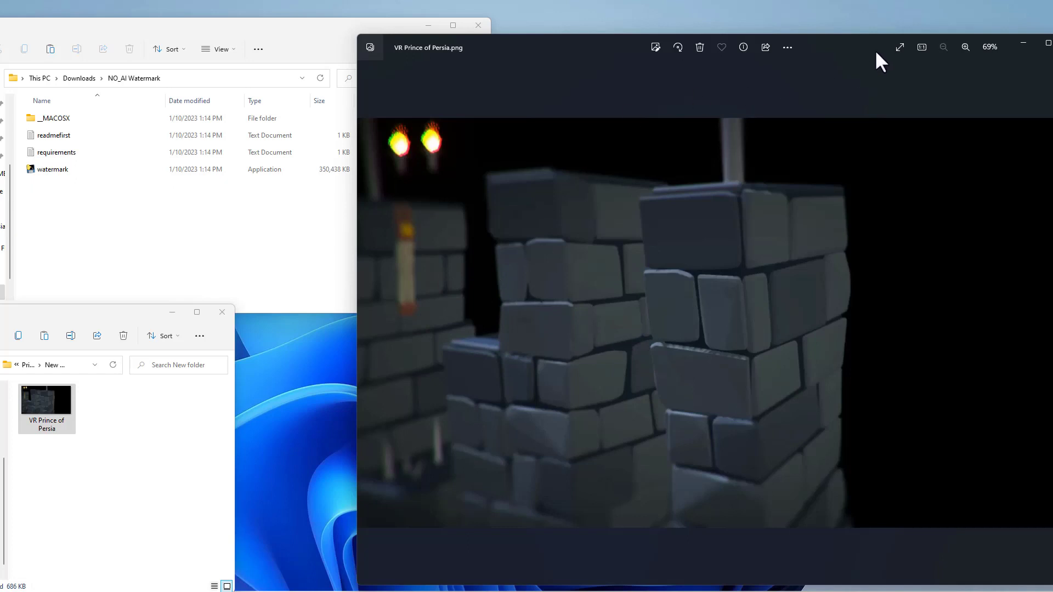
pyautogui.moveTo(853, 37); pyautogui.dragTo(770, 55)
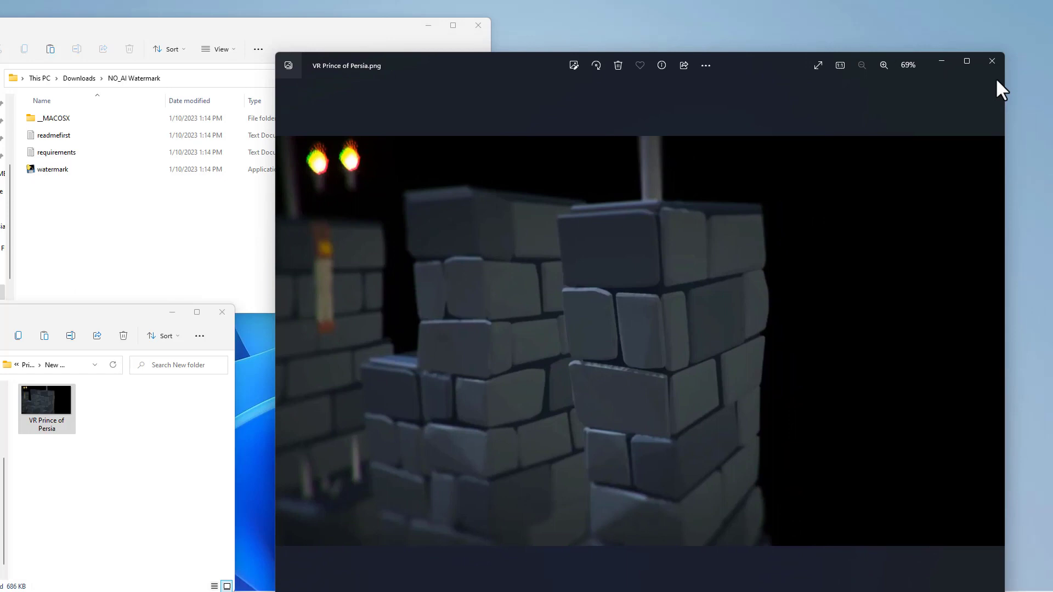
pyautogui.scroll(10, 642, 260)
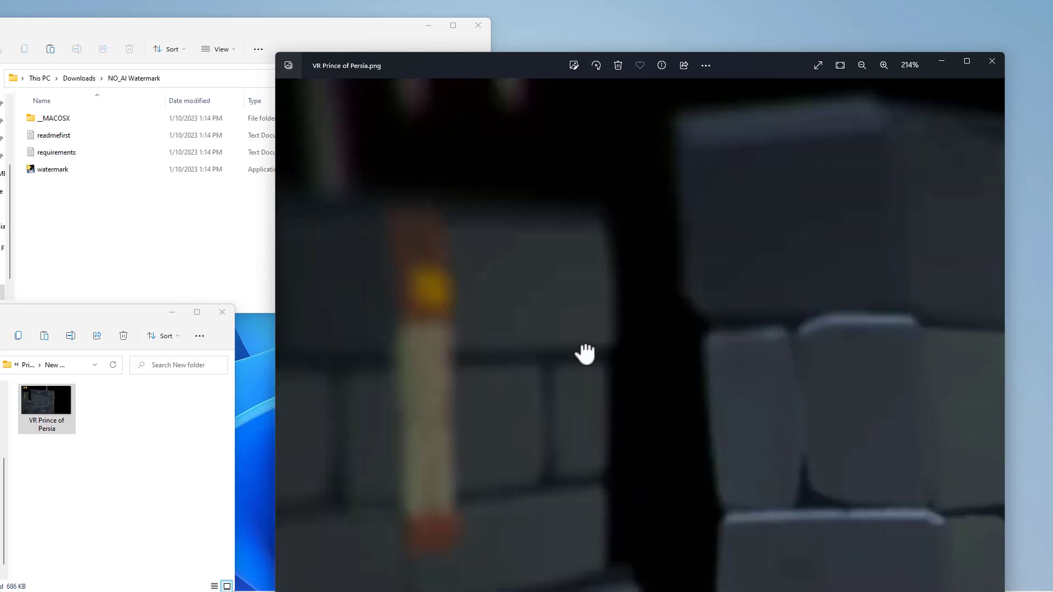
pyautogui.scroll(-1, 622, 367)
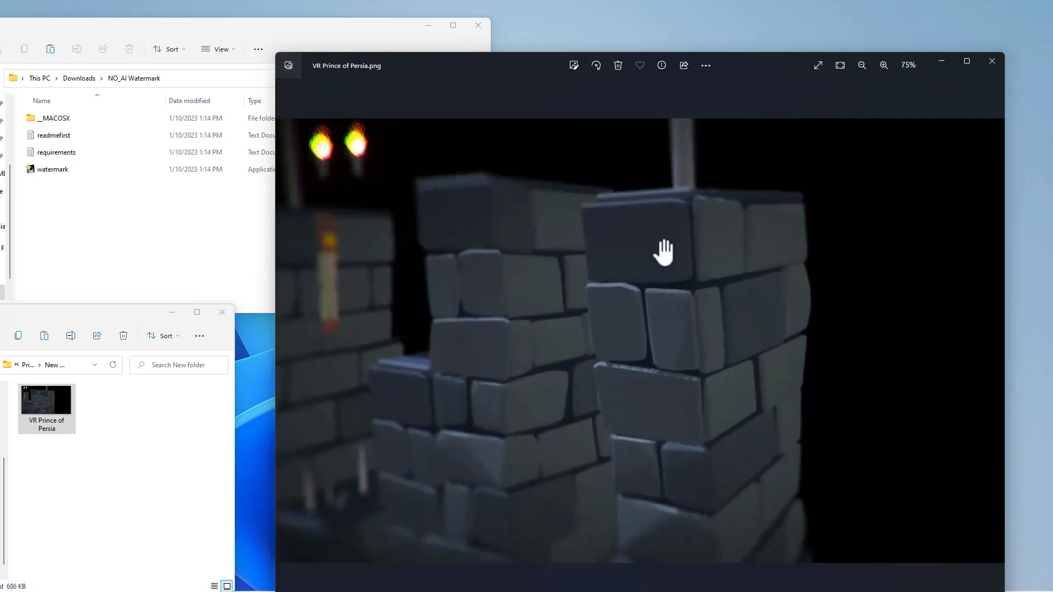
pyautogui.scroll(2, 511, 447)
pyautogui.scroll(4, 511, 448)
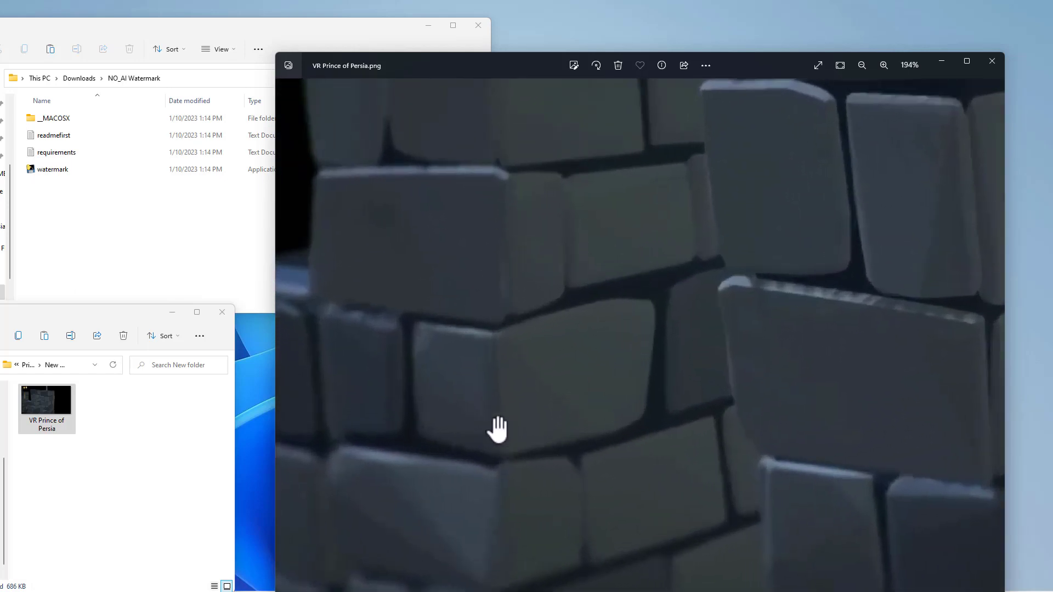
pyautogui.scroll(-3, 552, 288)
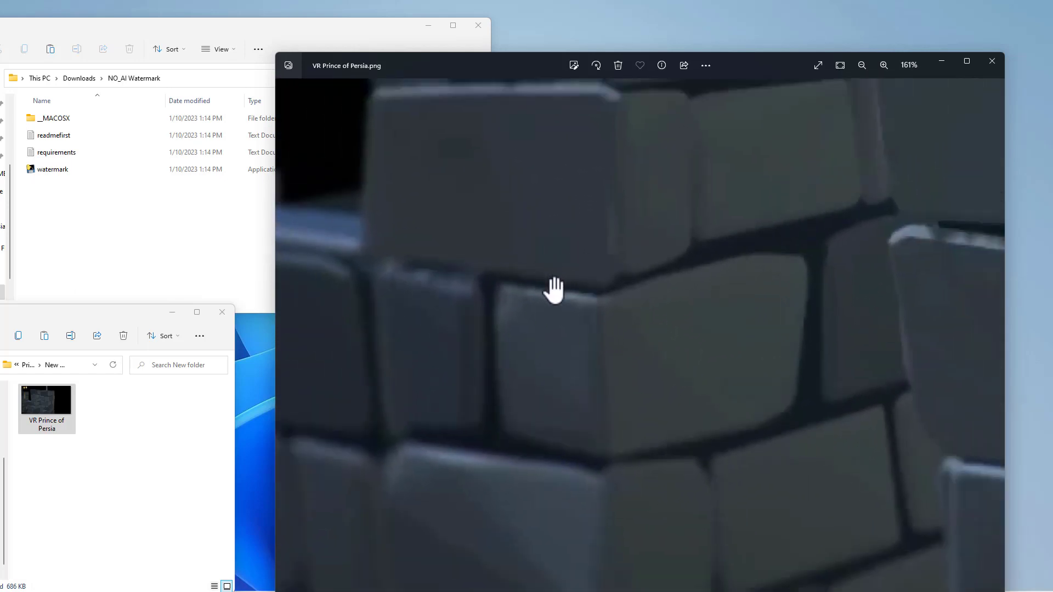
pyautogui.scroll(3, 649, 281)
pyautogui.moveTo(411, 325); pyautogui.dragTo(437, 418)
pyautogui.press('Escape')
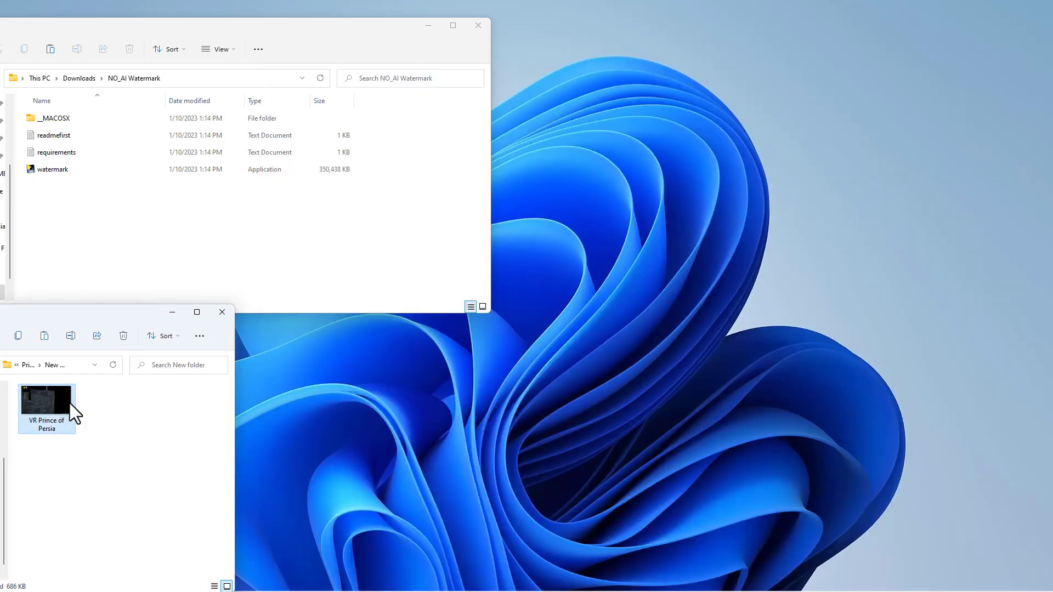
# Step: Paste VR Prince of Persia.png into the NO_AI Watermark folder and launch watermark.exe
pyautogui.click(119, 231)
pyautogui.hotkey('ctrl', 'v')
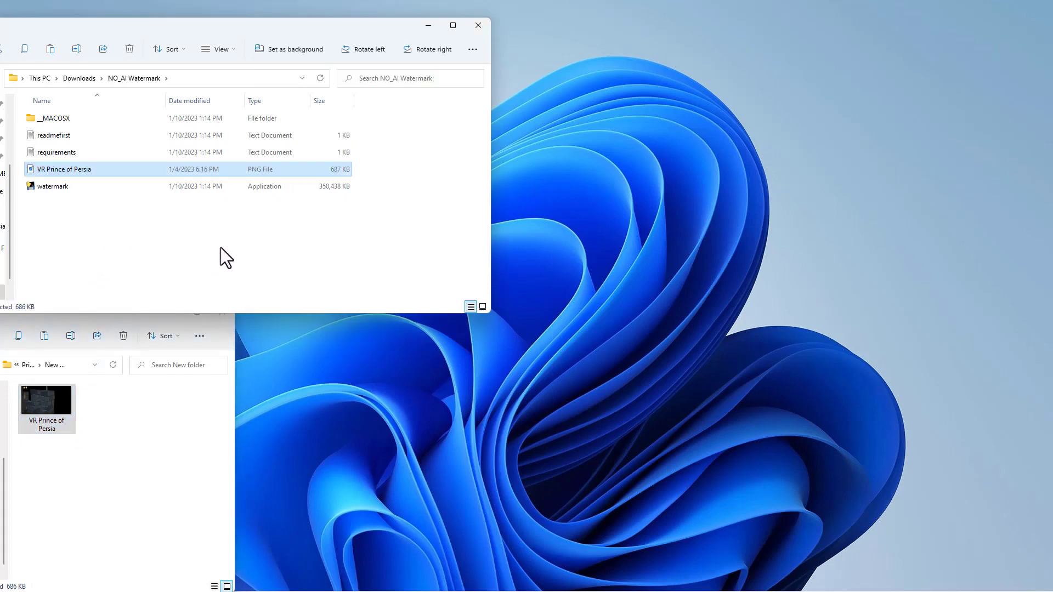
pyautogui.click(96, 228)
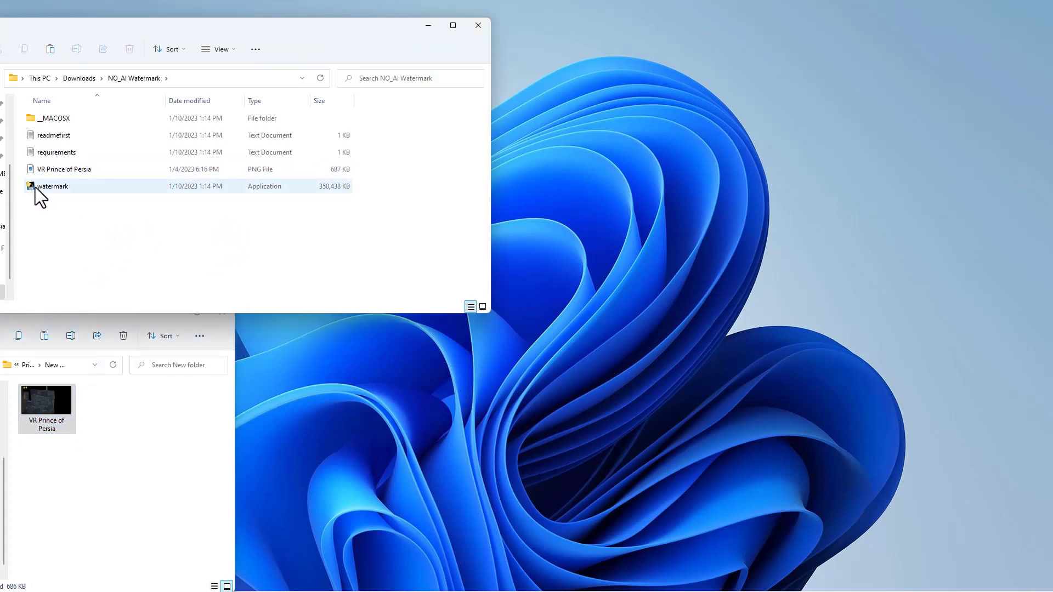
pyautogui.doubleClick(53, 189)
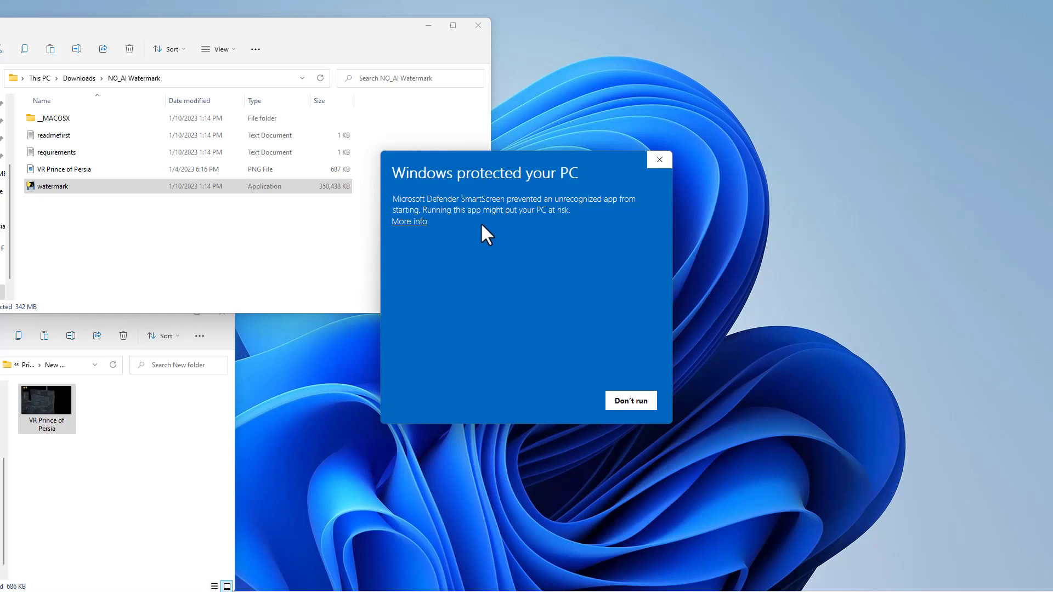
# Step: Let watermark.exe past the SmartScreen warning via More info and Run anyway
pyautogui.click(408, 222)
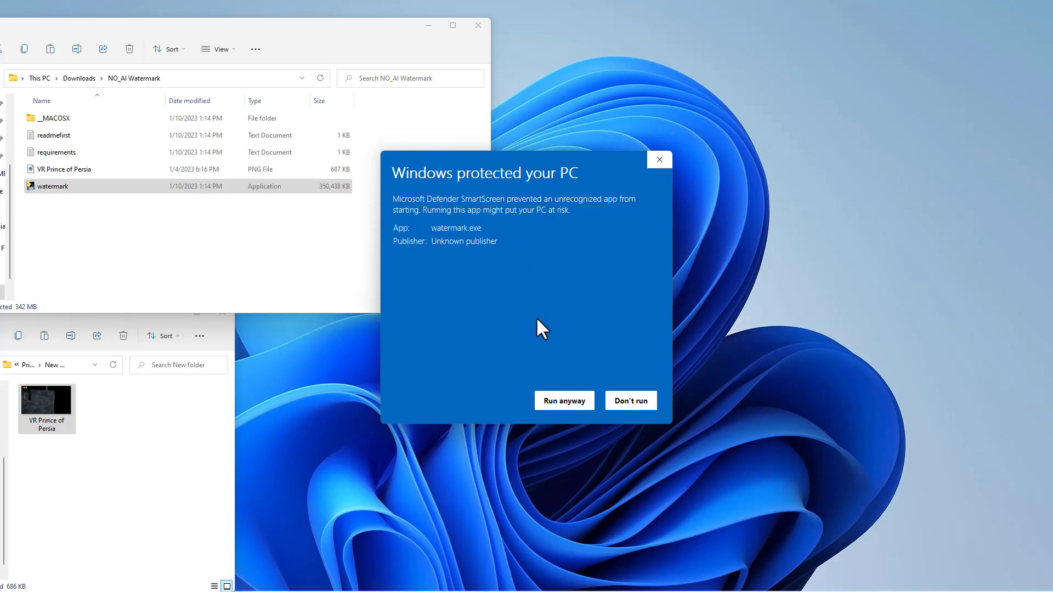
pyautogui.click(565, 401)
pyautogui.moveTo(471, 168); pyautogui.dragTo(476, 201)
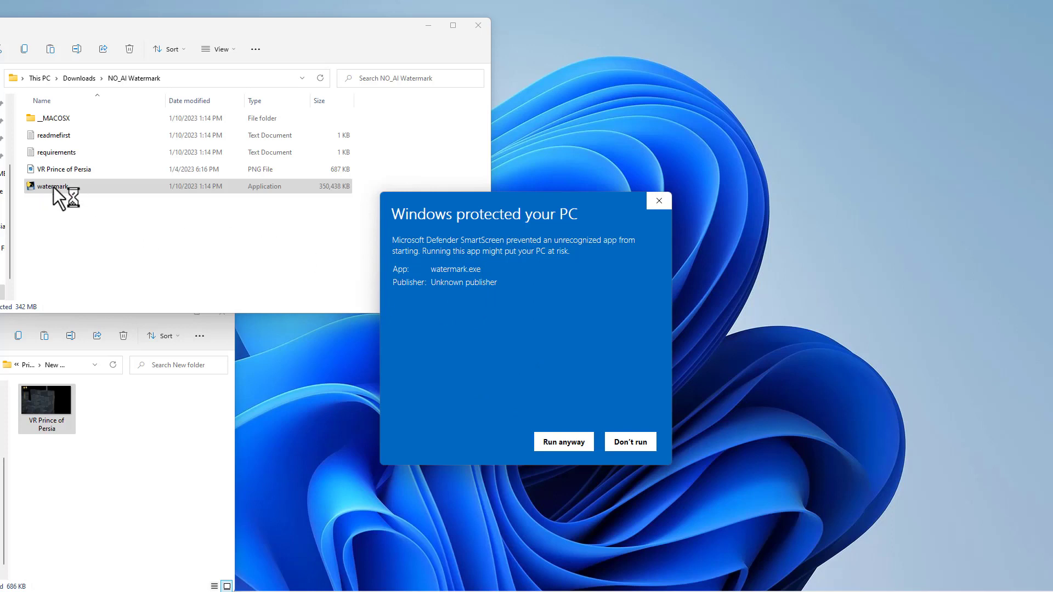
pyautogui.click(564, 442)
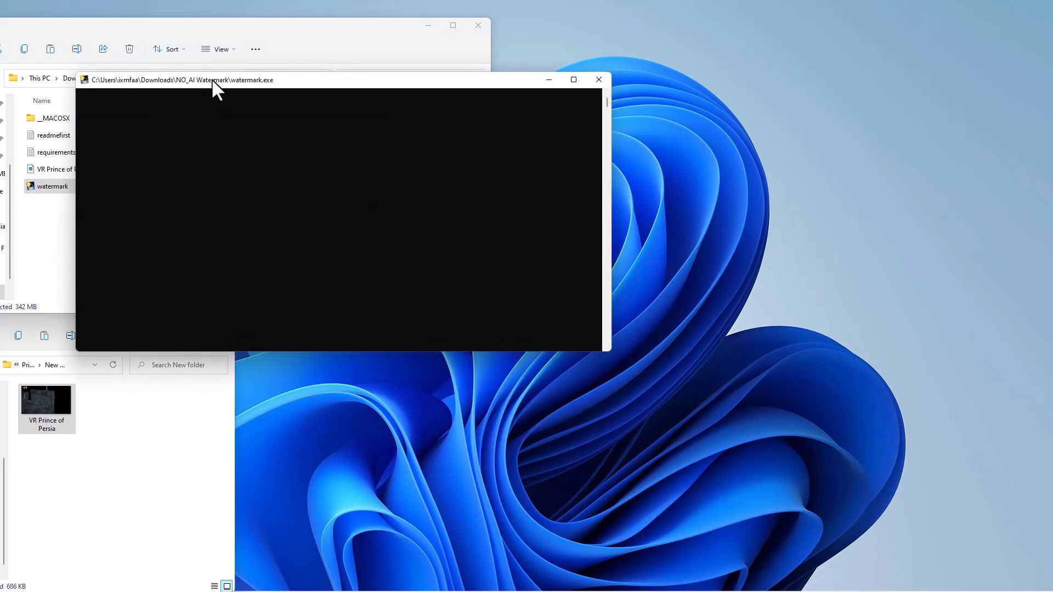
# Step: Move the watermark console aside and wait for VR Prince of Persia_wm.png to appear
pyautogui.moveTo(212, 79); pyautogui.dragTo(437, 260)
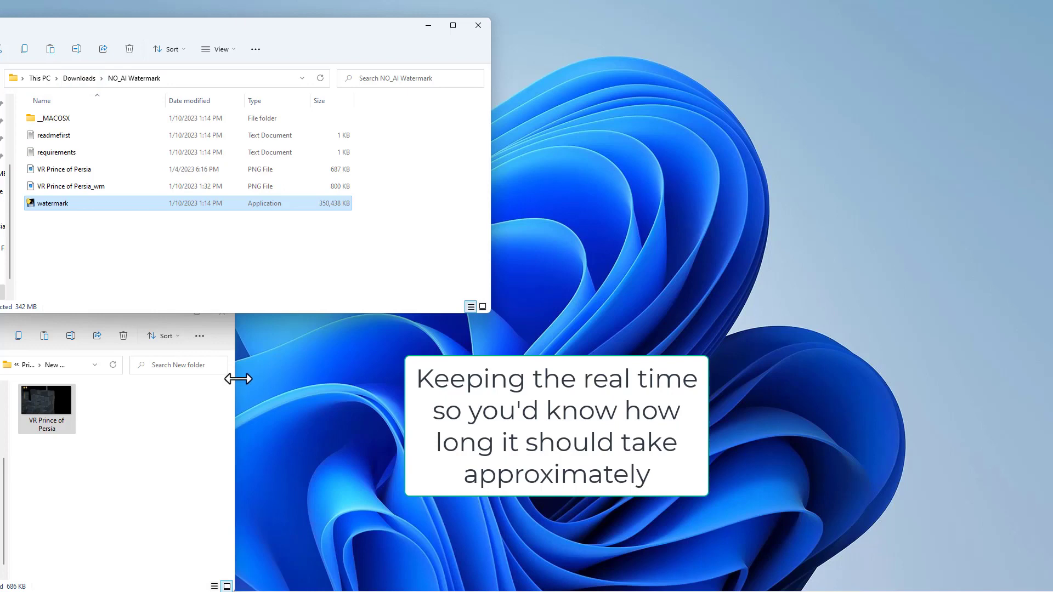
pyautogui.click(176, 252)
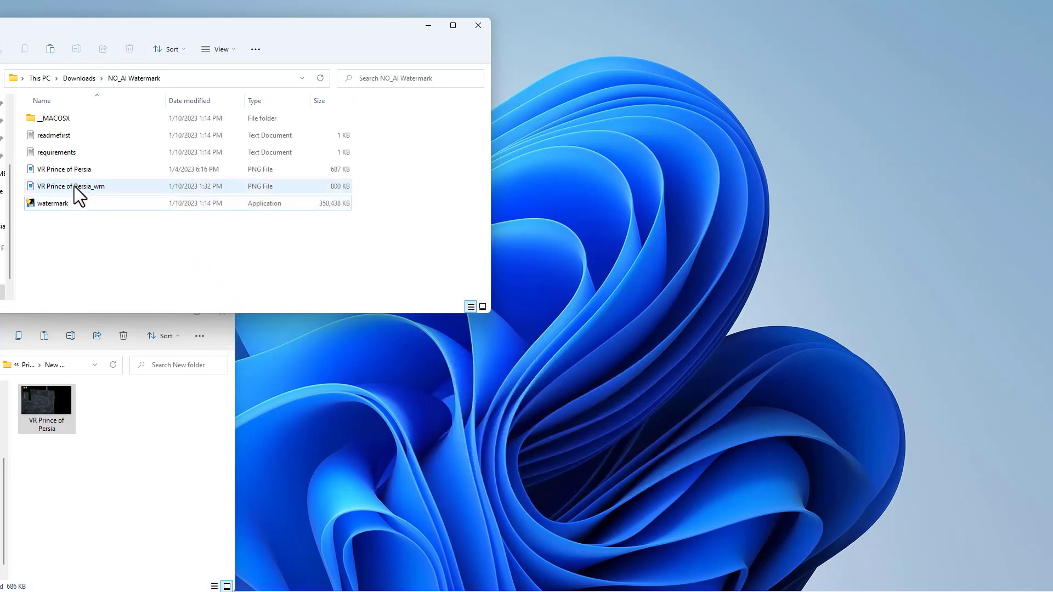
# Step: Open VR Prince of Persia_wm.png in Photos and zoom in on it
pyautogui.moveTo(78, 187)
pyautogui.doubleClick(80, 184)
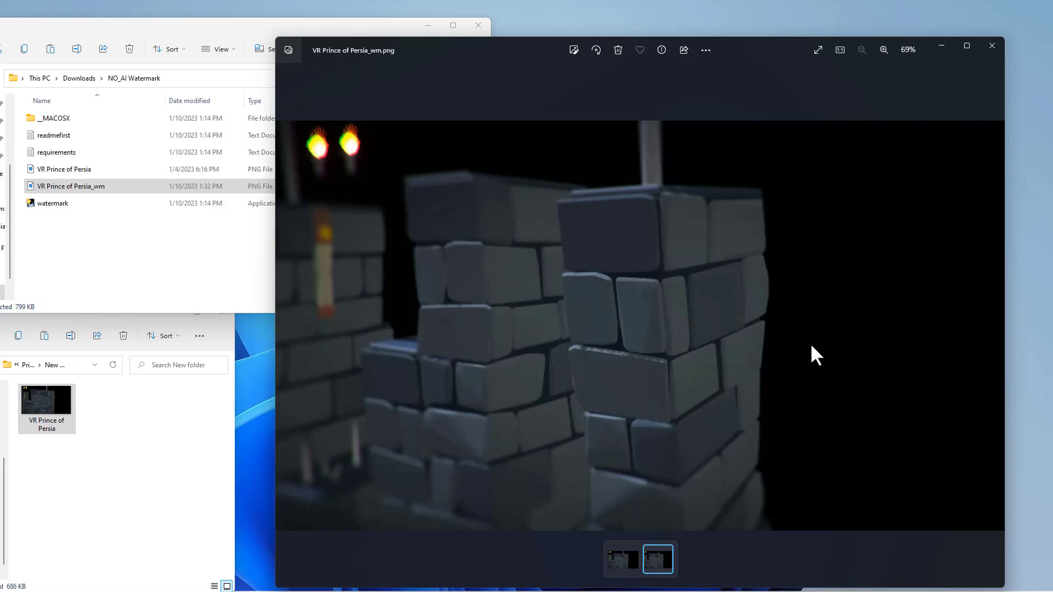
pyautogui.scroll(8, 665, 289)
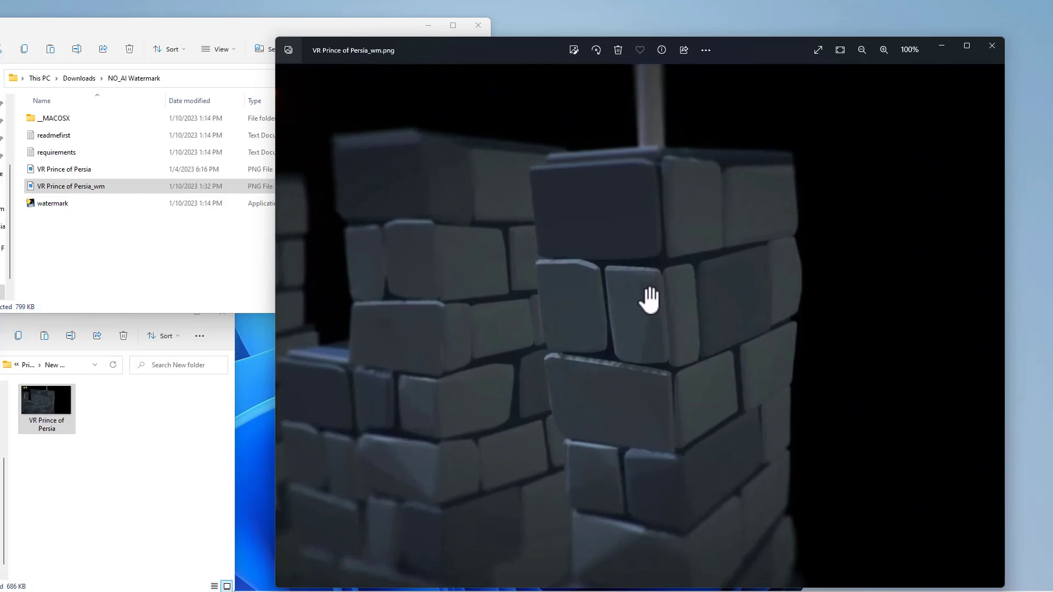
pyautogui.scroll(10, 656, 293)
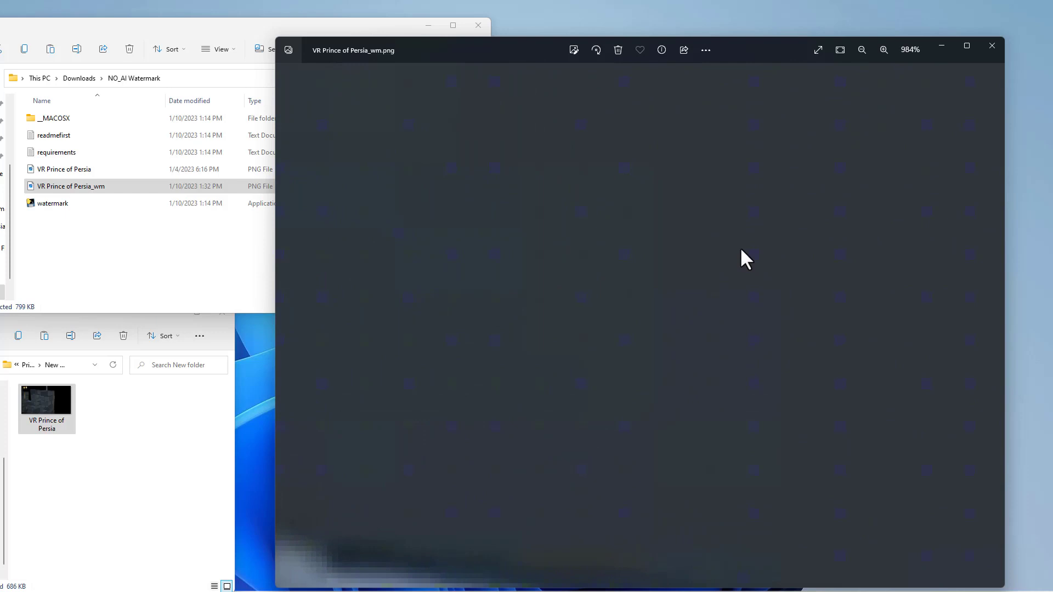
# Step: Pan the close-up from the candle to the torch flames, looking for faint watermark specks
pyautogui.scroll(-8, 784, 291)
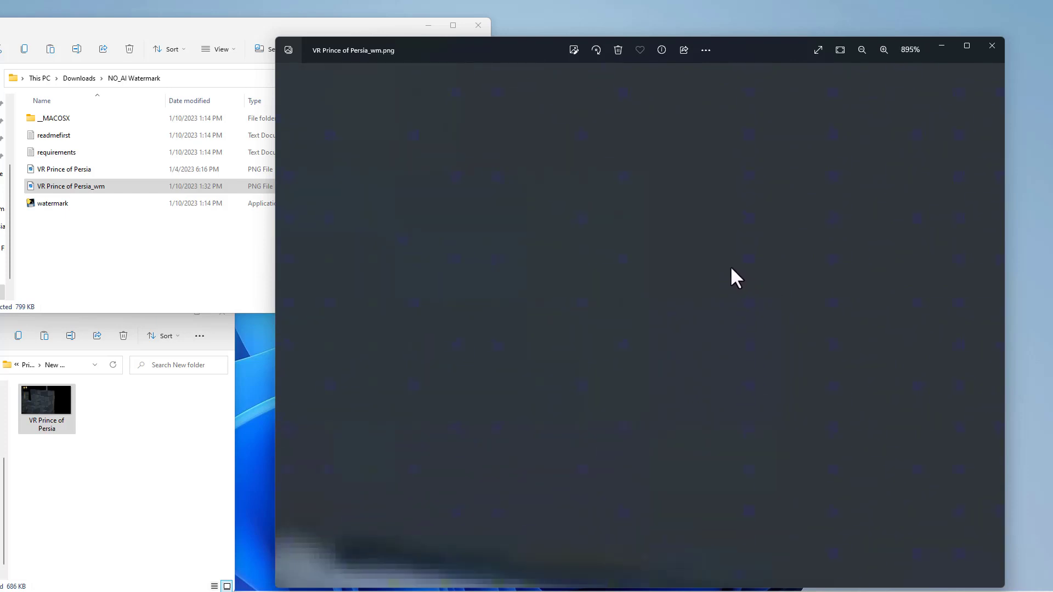
pyautogui.scroll(-5, 604, 248)
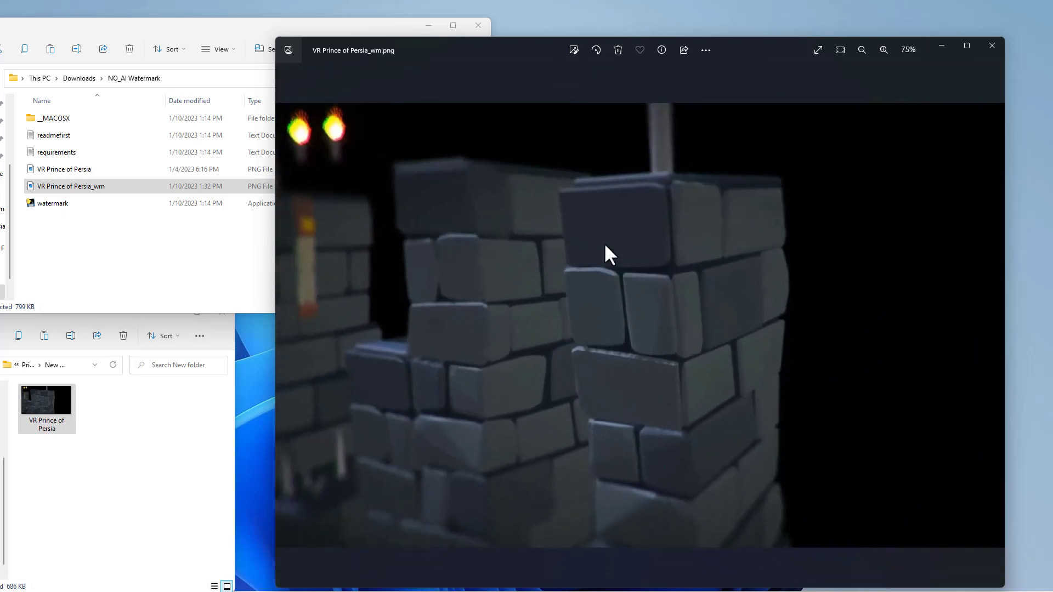
pyautogui.scroll(7, 421, 257)
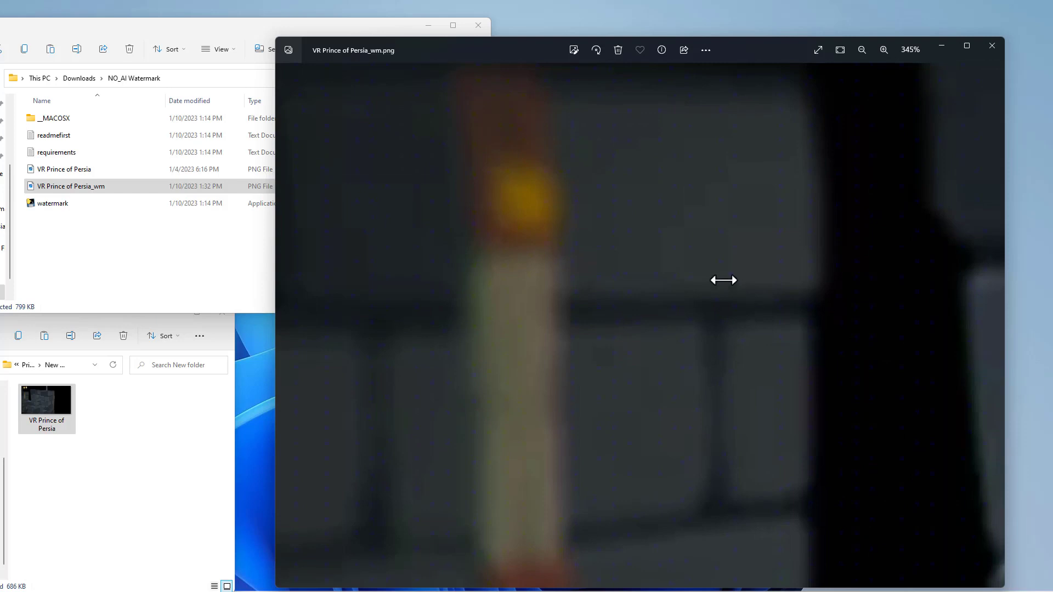
pyautogui.moveTo(723, 280); pyautogui.dragTo(788, 439)
pyautogui.moveTo(702, 214); pyautogui.dragTo(697, 350)
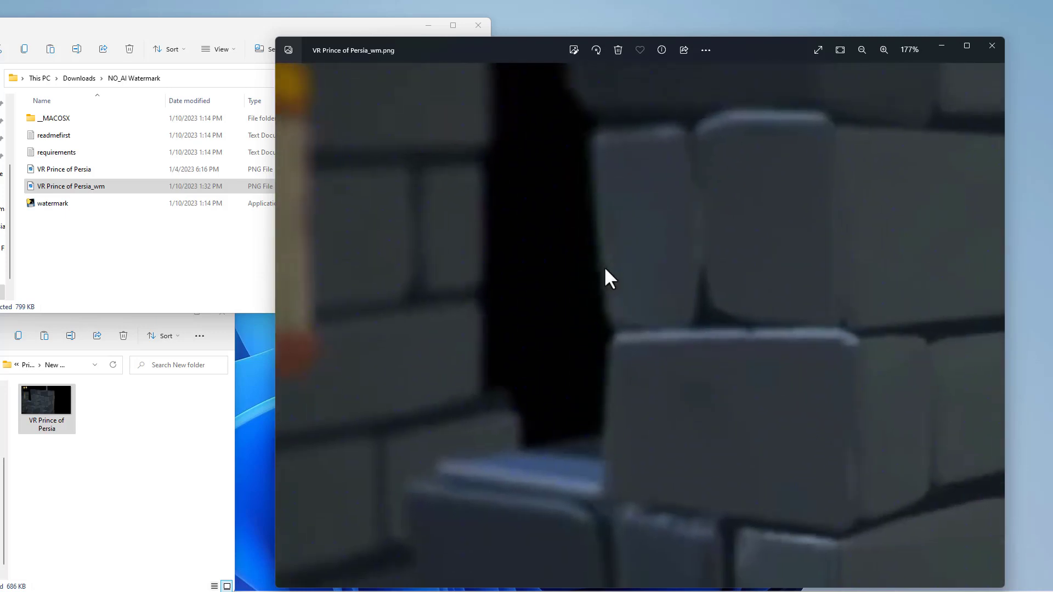
pyautogui.scroll(-3, 603, 268)
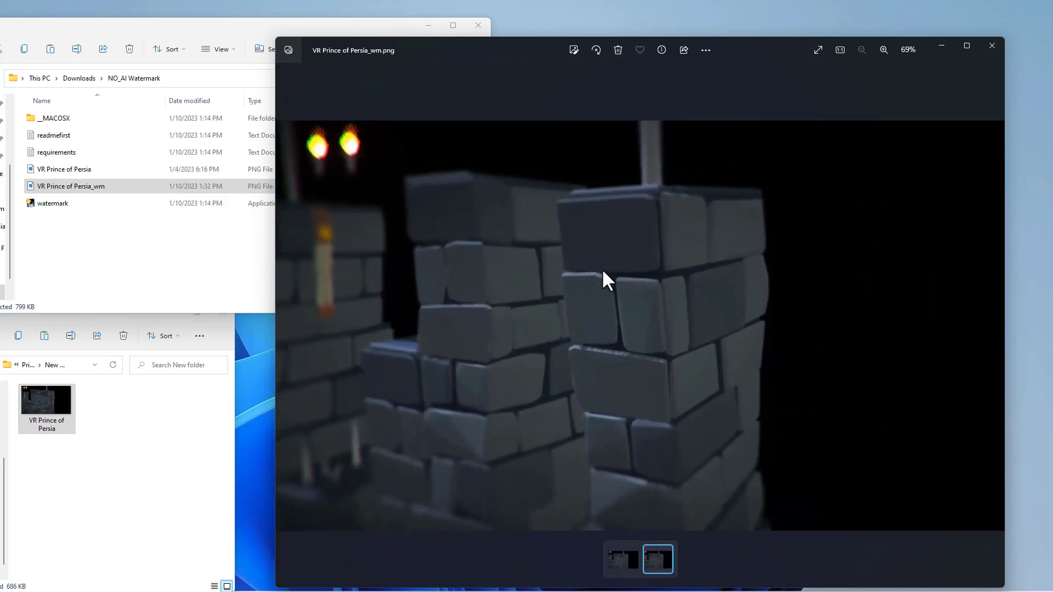